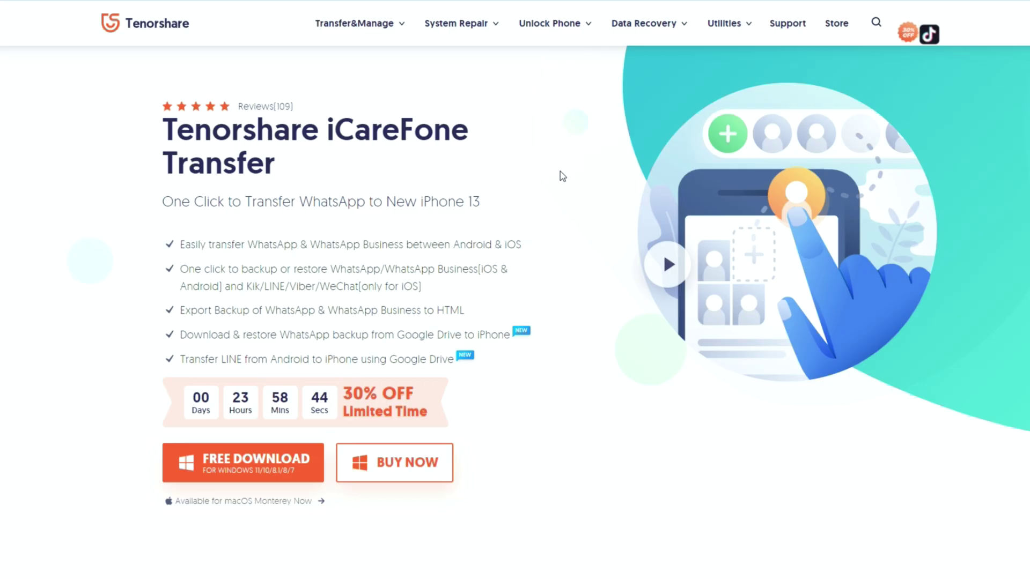
{"action": "scroll", "coordinate": [560, 172], "scroll_direction": "down", "scroll_amount": 2}
{"action": "scroll", "coordinate": [561, 226], "scroll_direction": "down", "scroll_amount": 2}
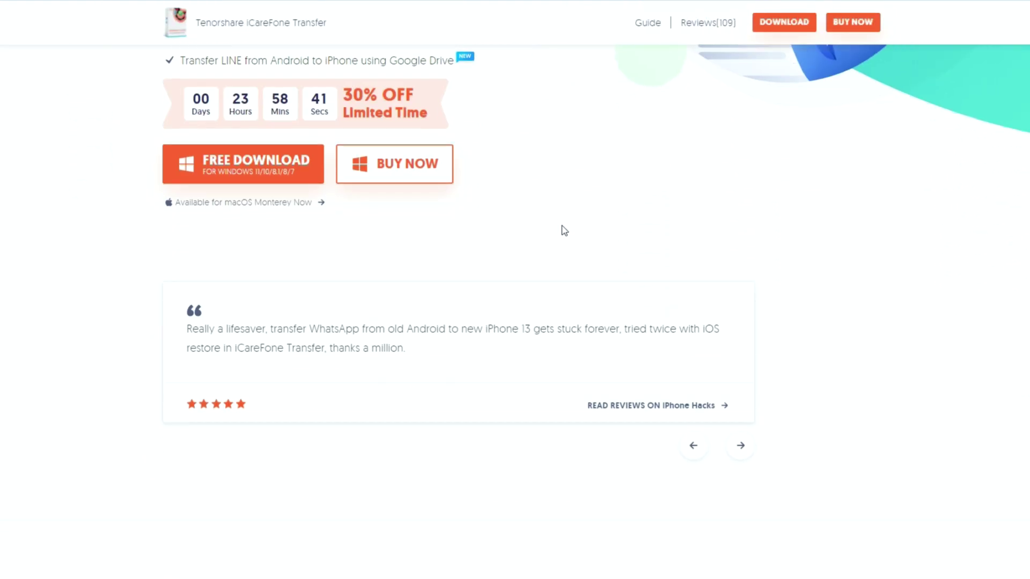
{"action": "scroll", "coordinate": [564, 231], "scroll_direction": "down", "scroll_amount": 3}
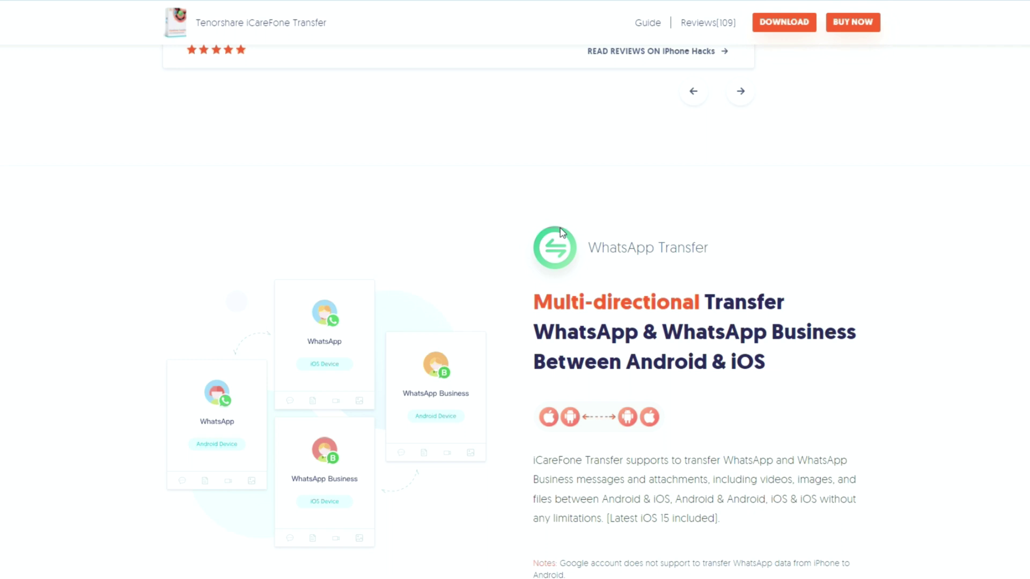
{"action": "scroll", "coordinate": [561, 229], "scroll_direction": "down", "scroll_amount": 2}
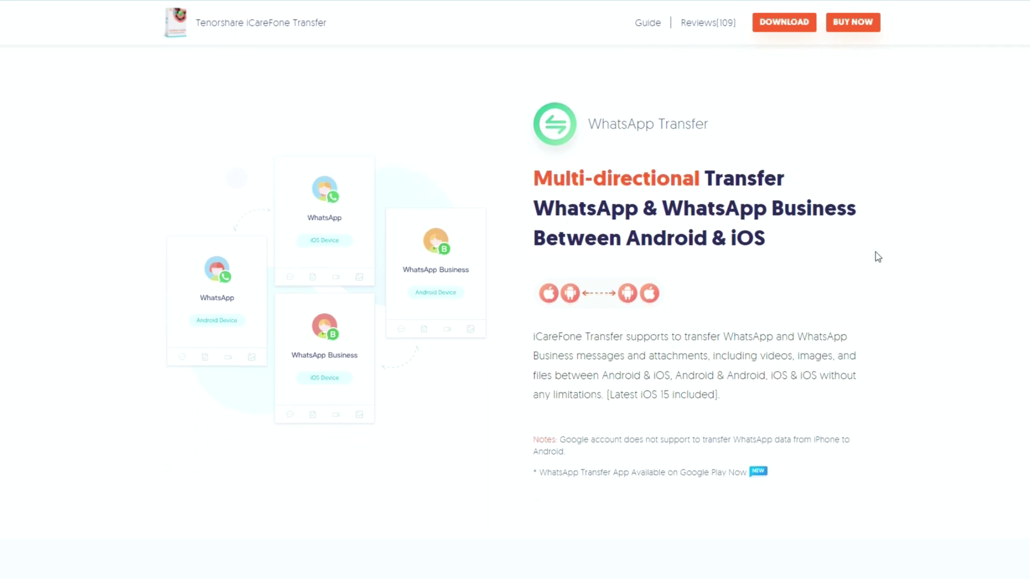
{"action": "scroll", "coordinate": [880, 255], "scroll_direction": "down", "scroll_amount": 2}
{"action": "scroll", "coordinate": [876, 255], "scroll_direction": "down", "scroll_amount": 2}
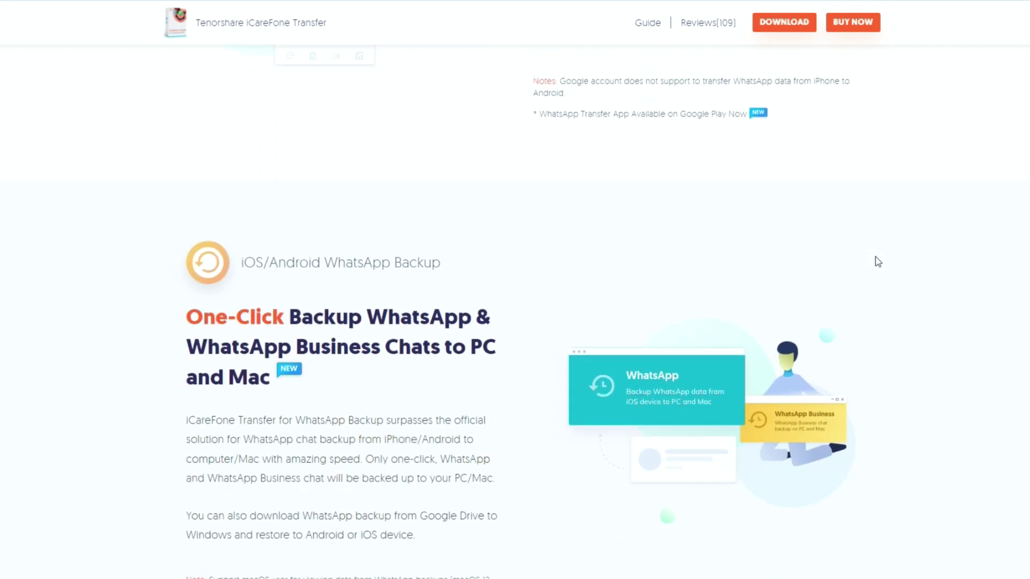
{"action": "scroll", "coordinate": [875, 259], "scroll_direction": "down", "scroll_amount": 3}
{"action": "scroll", "coordinate": [874, 267], "scroll_direction": "down", "scroll_amount": 2}
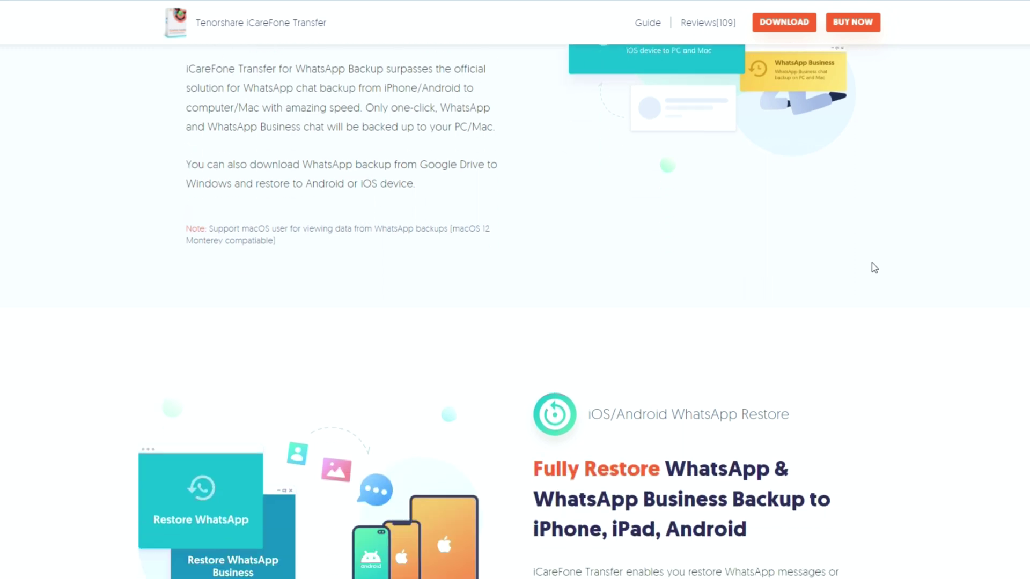
{"action": "scroll", "coordinate": [872, 269], "scroll_direction": "down", "scroll_amount": 2}
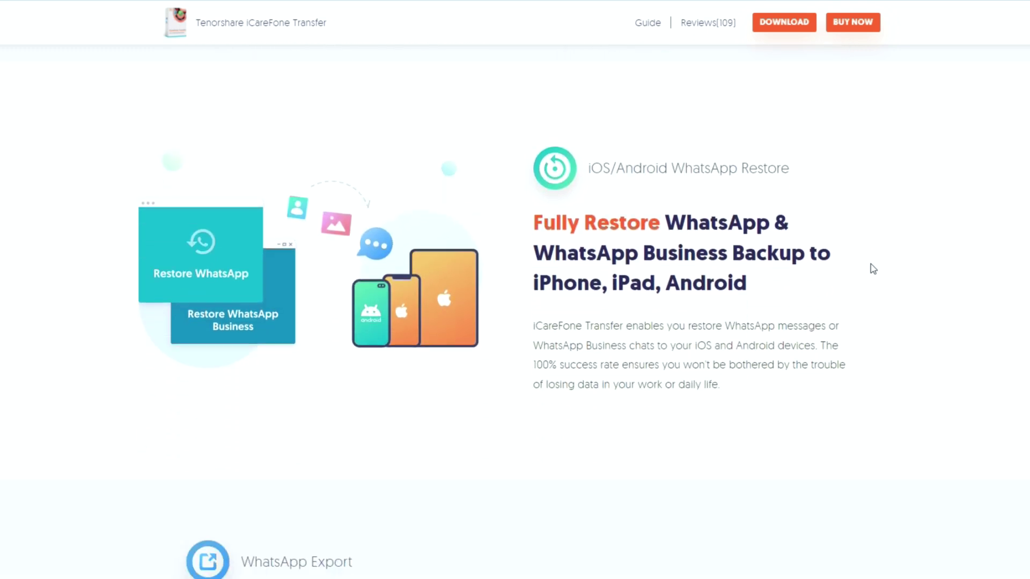
{"action": "scroll", "coordinate": [872, 268], "scroll_direction": "down", "scroll_amount": 2}
{"action": "scroll", "coordinate": [872, 268], "scroll_direction": "down", "scroll_amount": 2}
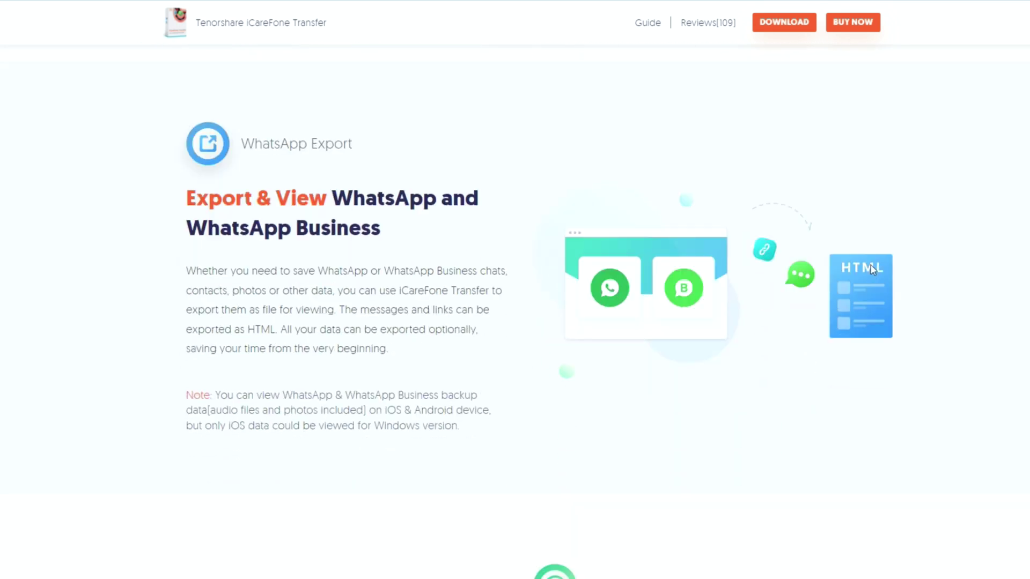
{"action": "scroll", "coordinate": [871, 270], "scroll_direction": "down", "scroll_amount": 1}
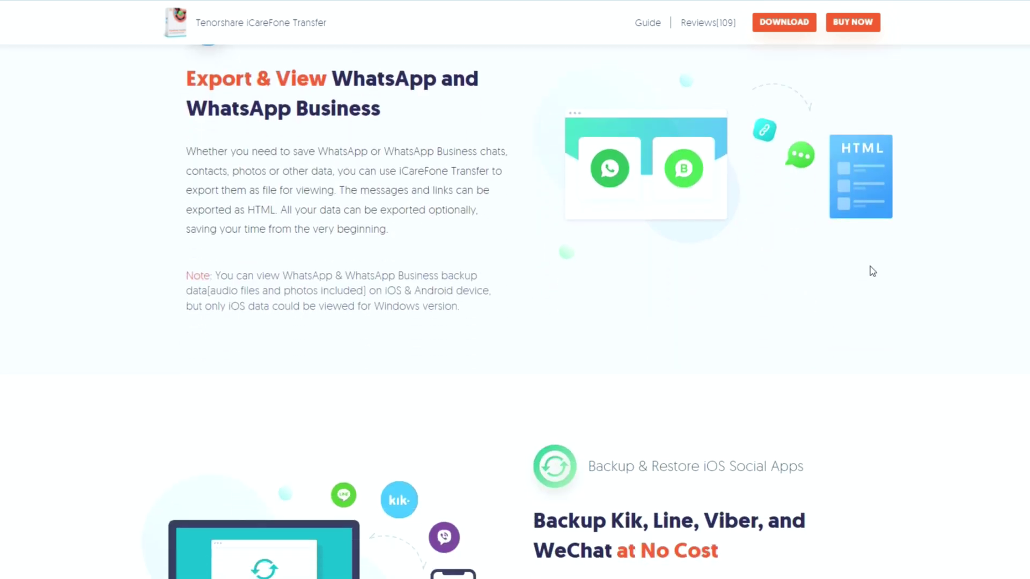
{"action": "scroll", "coordinate": [871, 269], "scroll_direction": "down", "scroll_amount": 2}
{"action": "scroll", "coordinate": [870, 273], "scroll_direction": "down", "scroll_amount": 1}
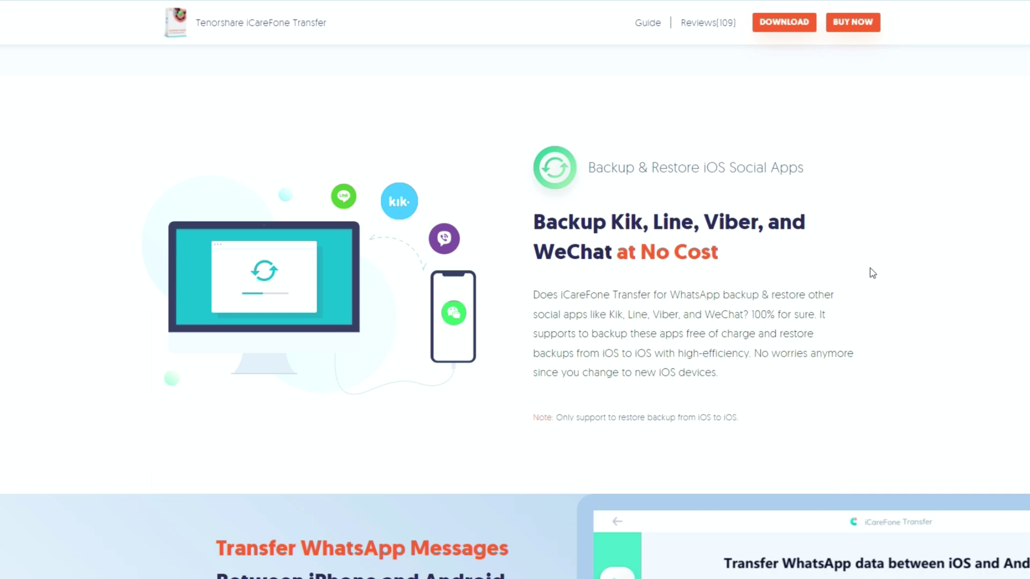
{"action": "scroll", "coordinate": [869, 273], "scroll_direction": "down", "scroll_amount": 2}
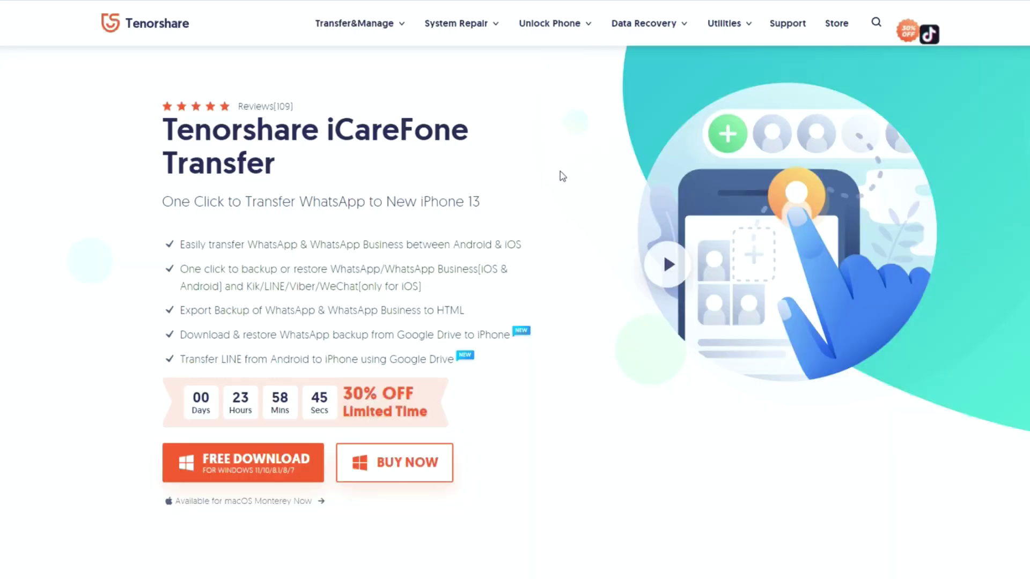
{"action": "scroll", "coordinate": [561, 176], "scroll_direction": "down", "scroll_amount": 2}
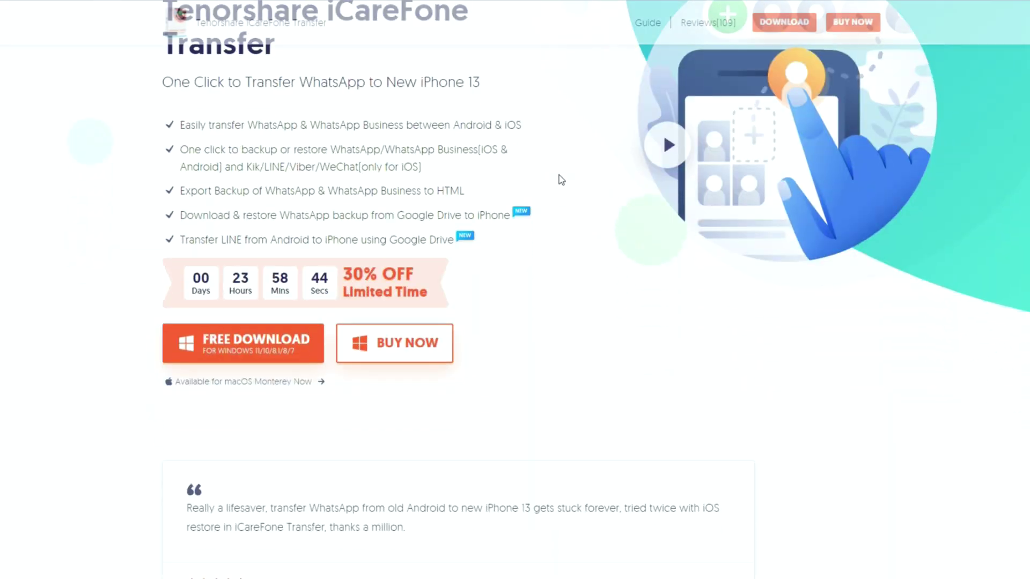
{"action": "scroll", "coordinate": [563, 227], "scroll_direction": "down", "scroll_amount": 2}
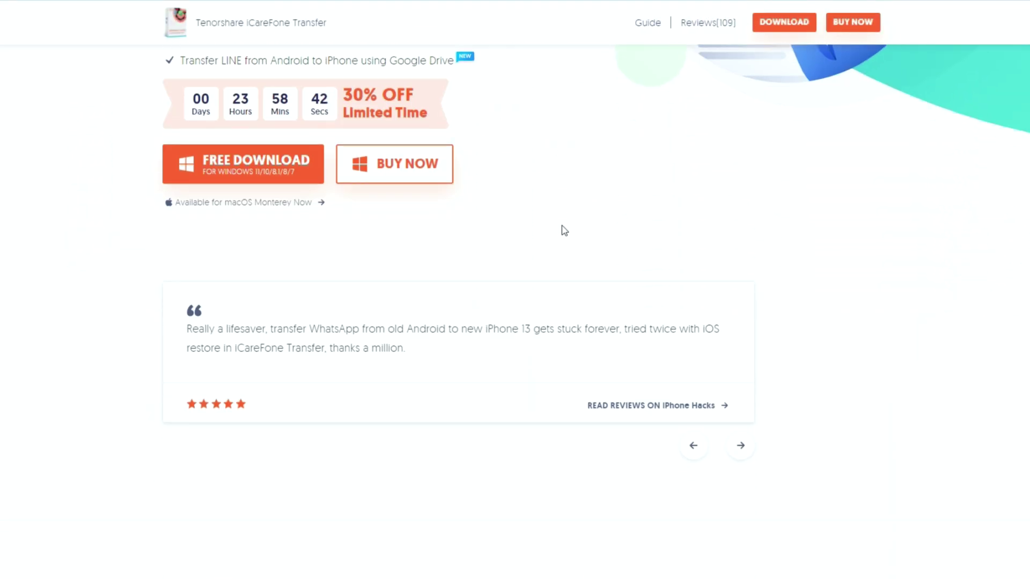
{"action": "scroll", "coordinate": [564, 231], "scroll_direction": "down", "scroll_amount": 3}
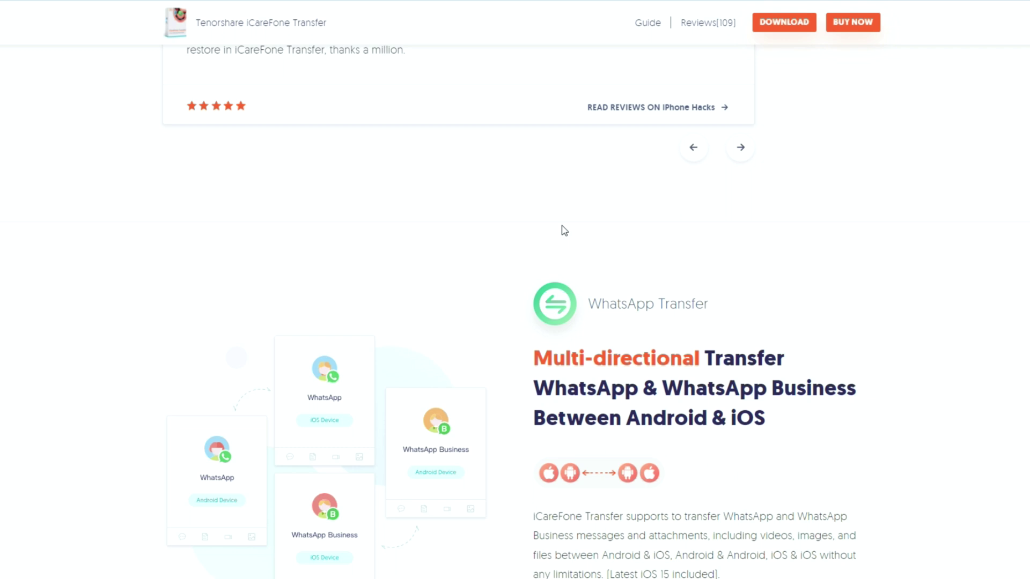
{"action": "scroll", "coordinate": [560, 232], "scroll_direction": "down", "scroll_amount": 2}
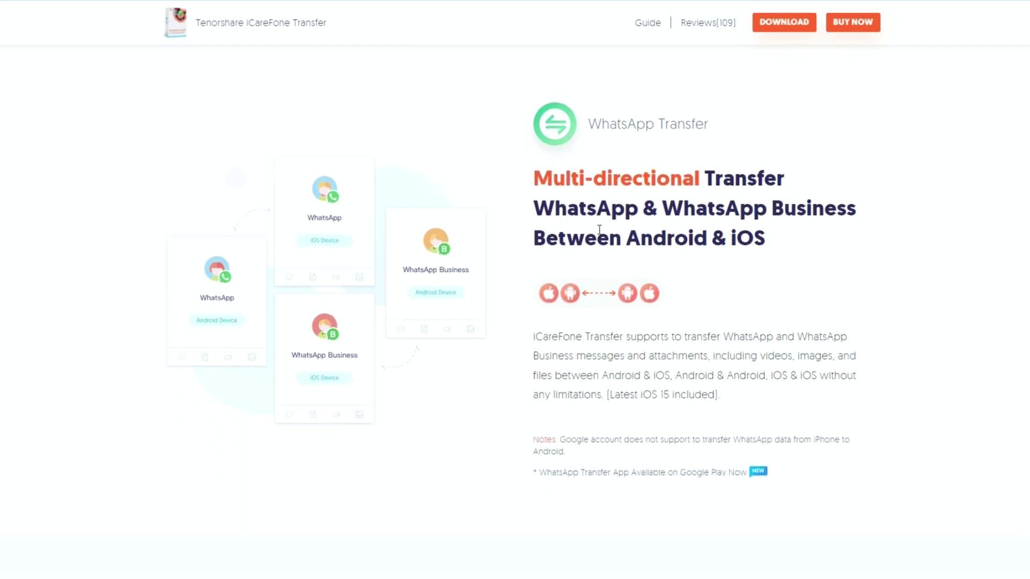
{"action": "scroll", "coordinate": [879, 257], "scroll_direction": "down", "scroll_amount": 2}
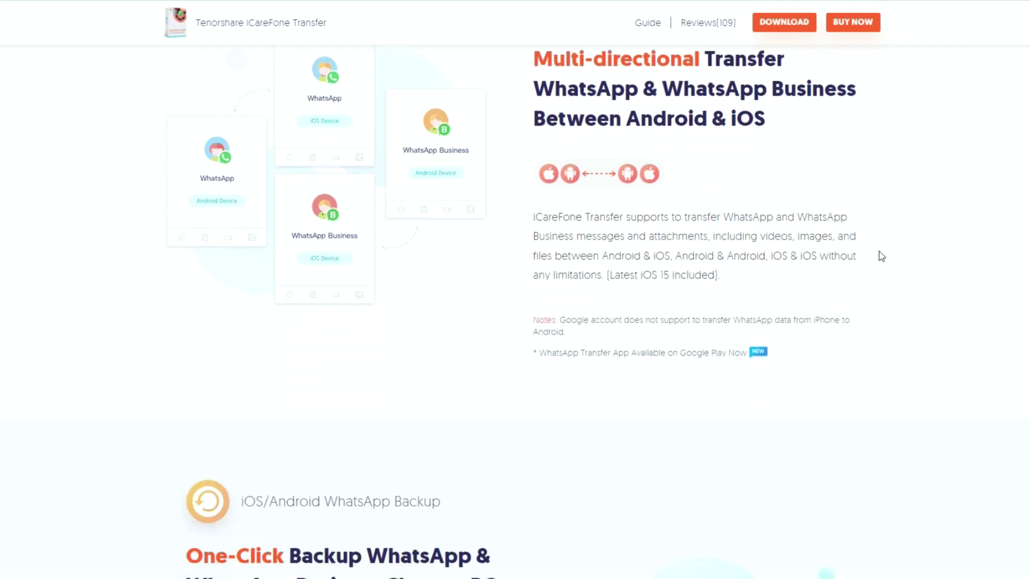
{"action": "scroll", "coordinate": [877, 258], "scroll_direction": "down", "scroll_amount": 3}
{"action": "scroll", "coordinate": [878, 262], "scroll_direction": "down", "scroll_amount": 3}
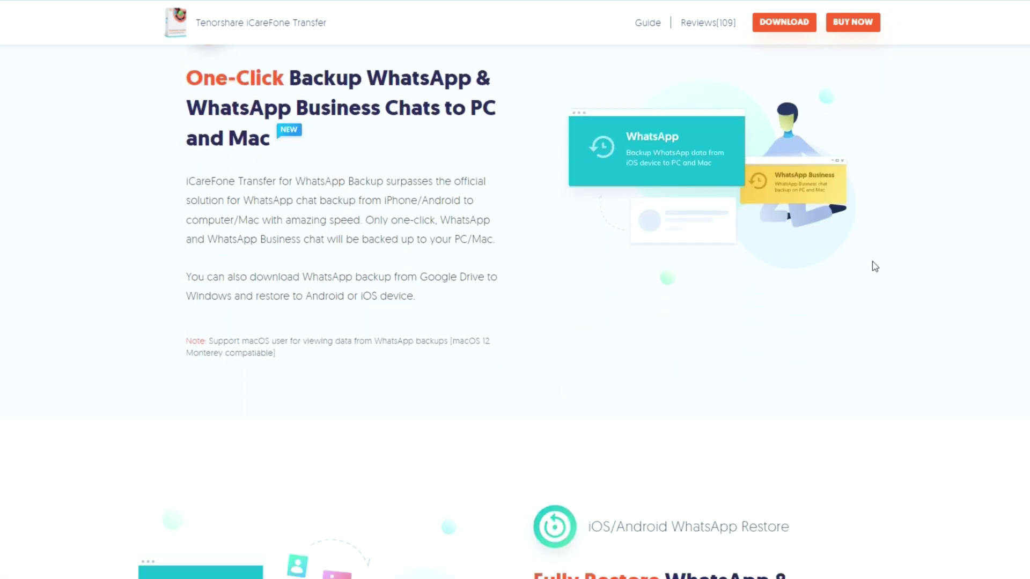
{"action": "scroll", "coordinate": [874, 267], "scroll_direction": "down", "scroll_amount": 2}
{"action": "scroll", "coordinate": [873, 268], "scroll_direction": "down", "scroll_amount": 2}
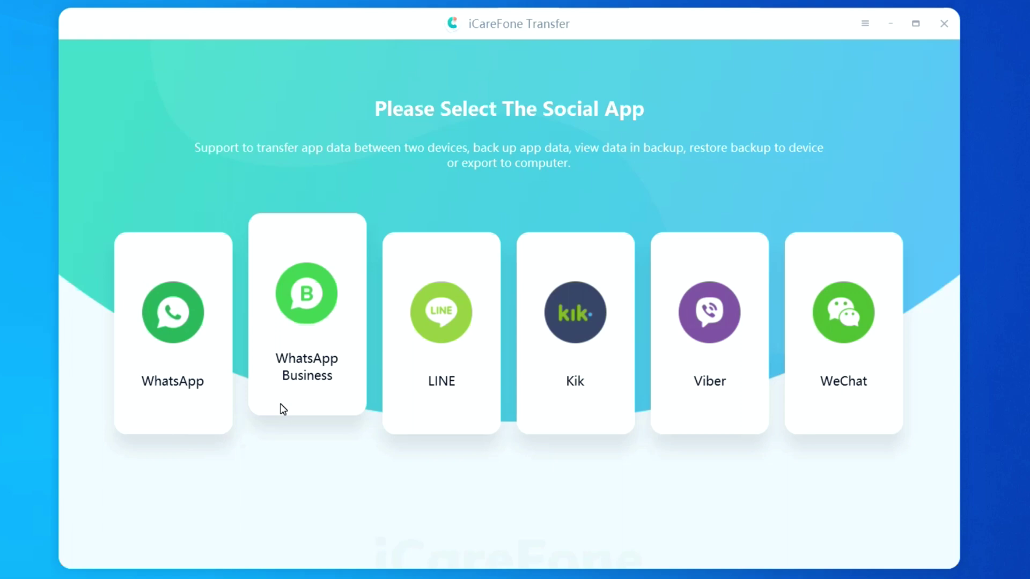
- Choose WhatsApp and start transferring from the Samsung to the iPhone 12
{"action": "left_click", "coordinate": [195, 388]}
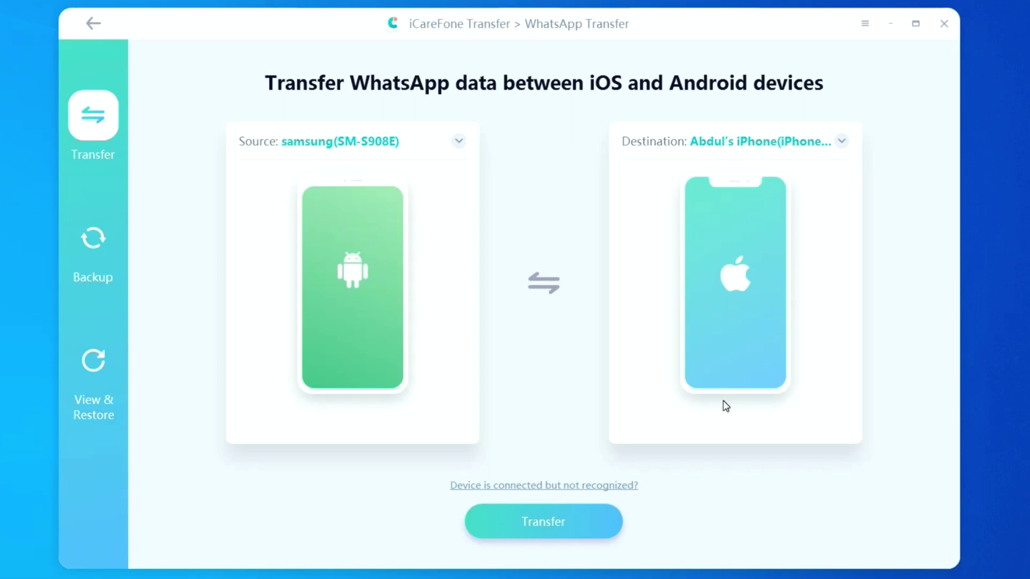
{"action": "left_click", "coordinate": [558, 526]}
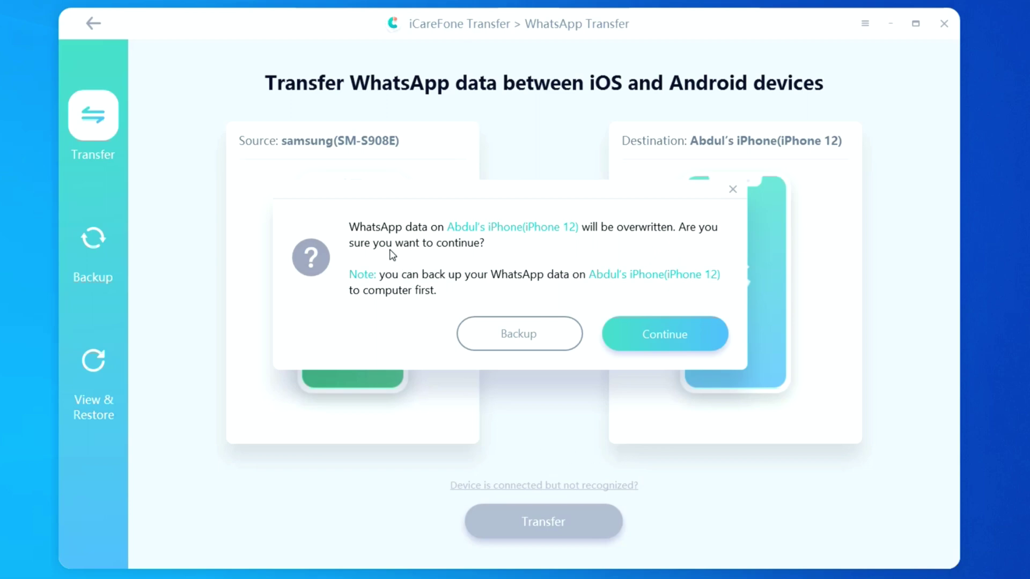
- Accept overwriting the iPhone's WhatsApp data and continue with the existing 2022-03-23 backup
{"action": "left_click", "coordinate": [645, 340]}
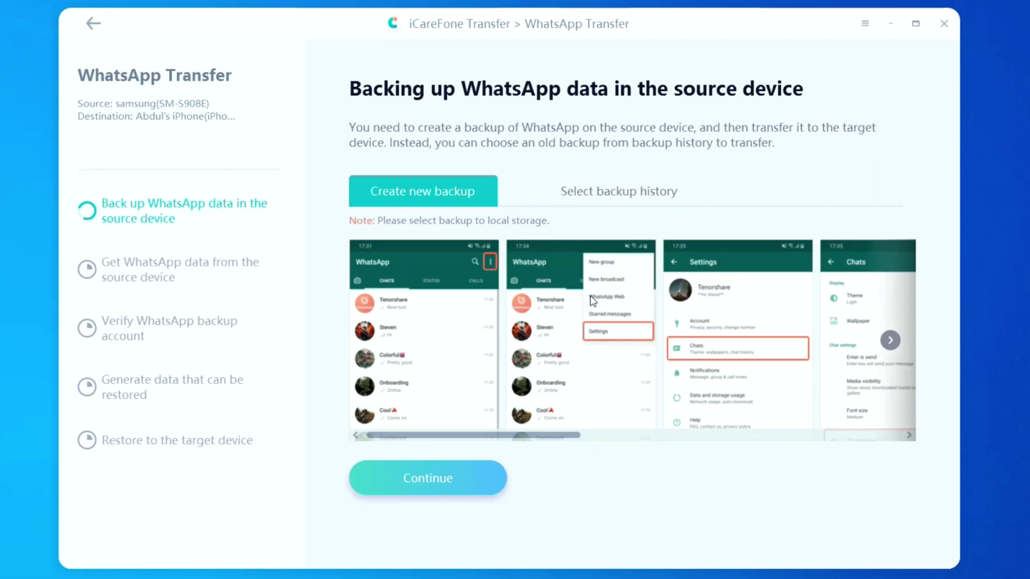
{"action": "left_click", "coordinate": [593, 197]}
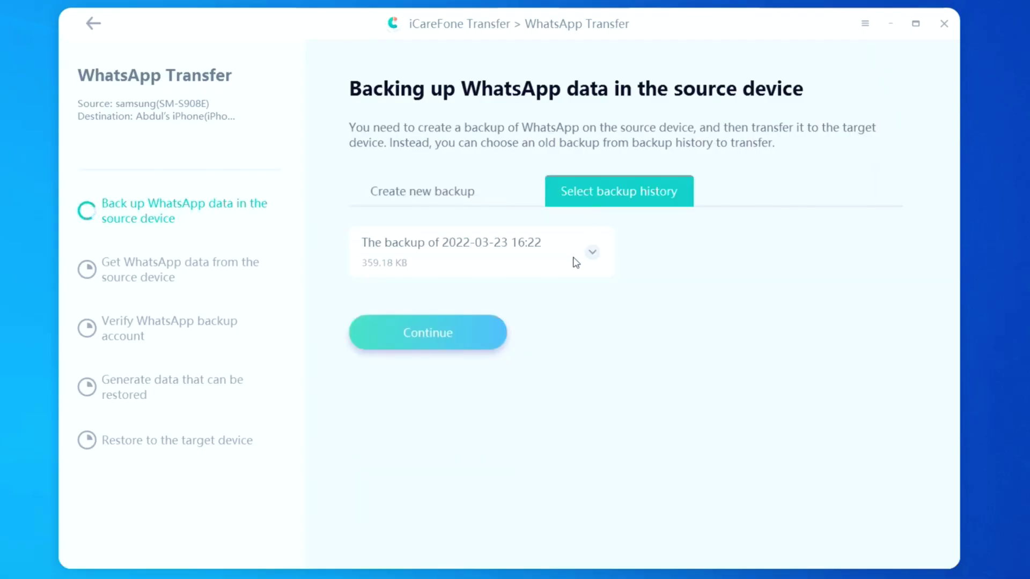
{"action": "left_click", "coordinate": [473, 206]}
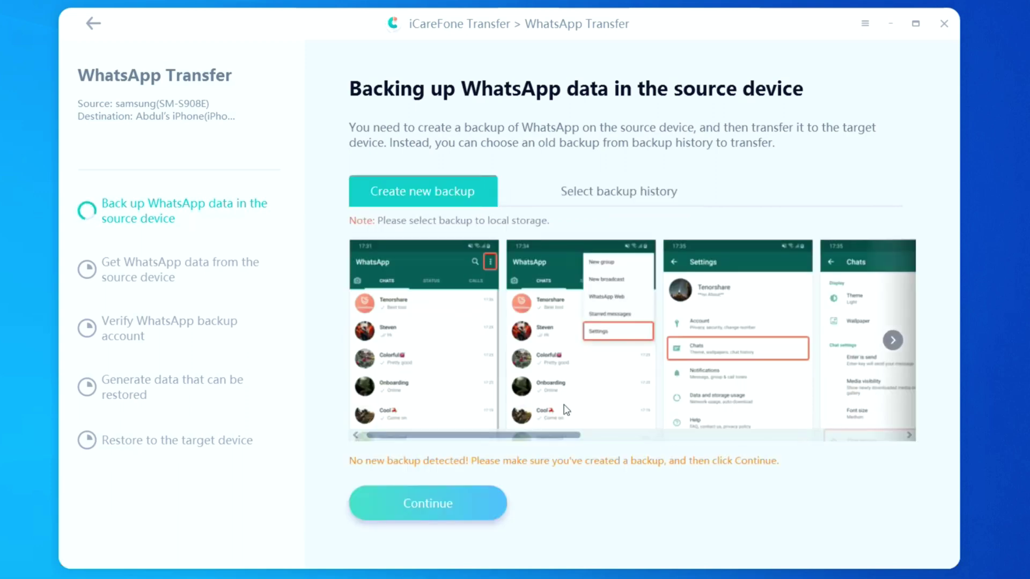
{"action": "left_click", "coordinate": [615, 199]}
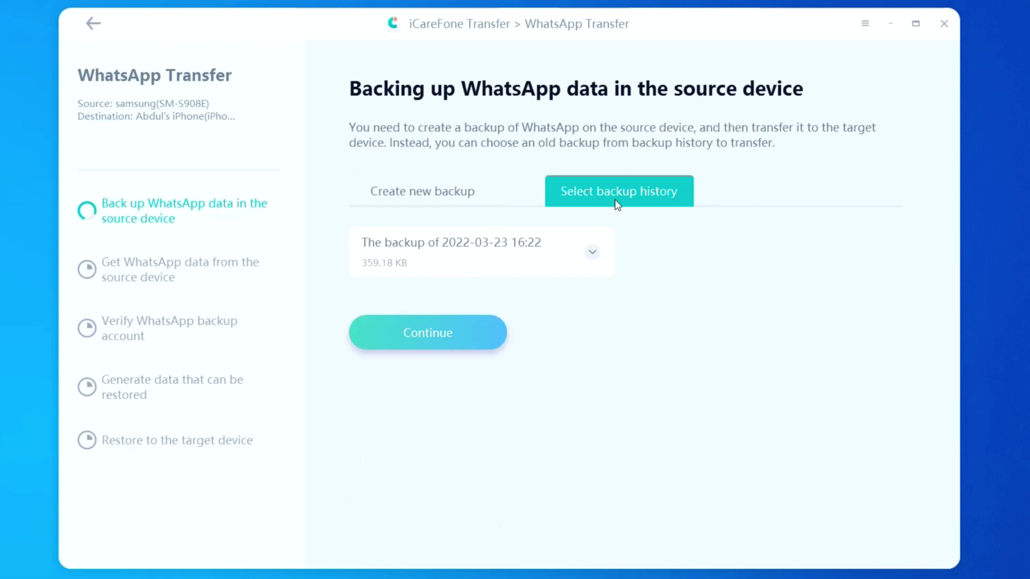
{"action": "left_click", "coordinate": [464, 338]}
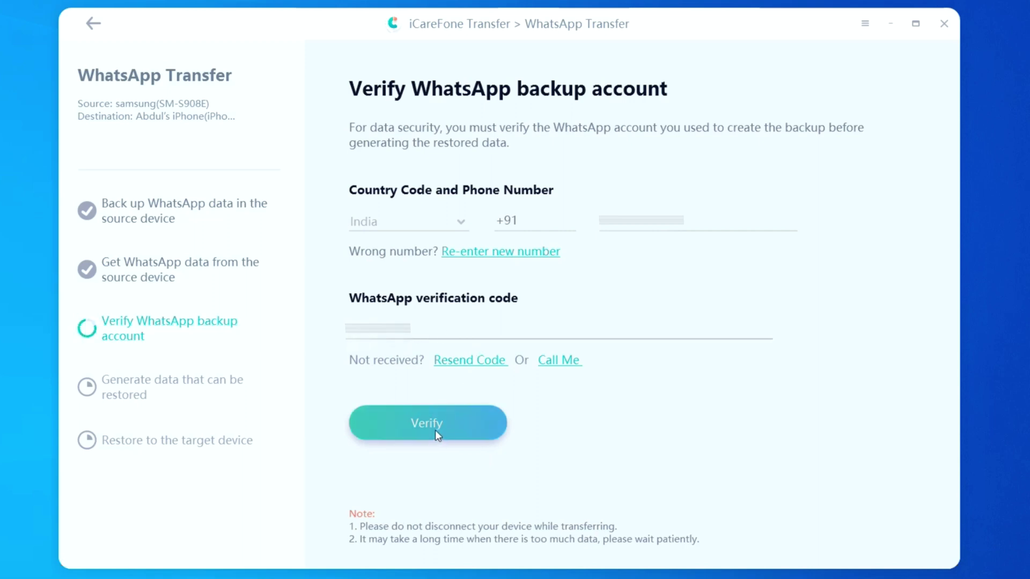
- Submit the WhatsApp verification code and wait for data generation to reach 100%
{"action": "left_click", "coordinate": [436, 430]}
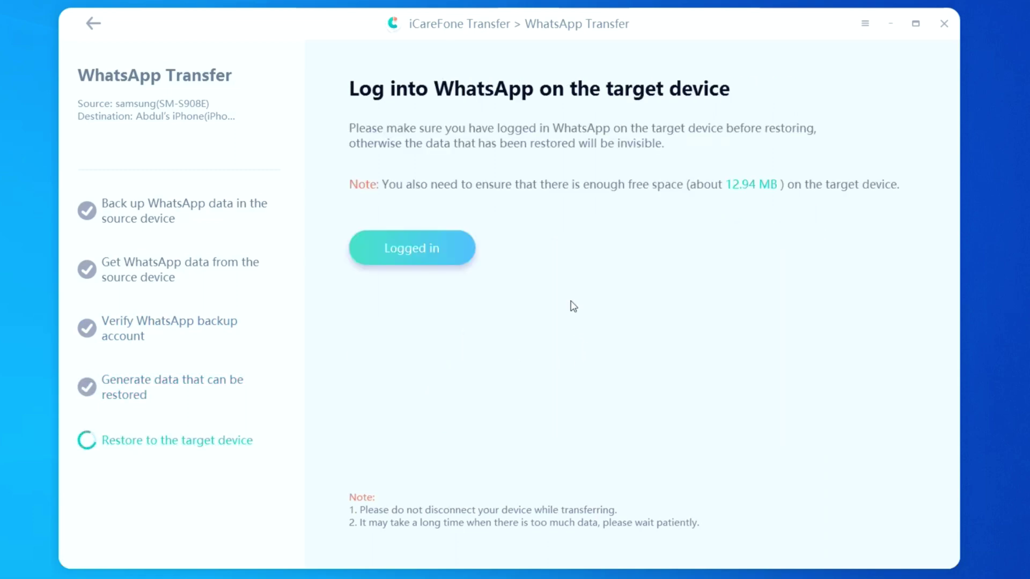
- Confirm WhatsApp is logged in on the iPhone, then retry once Find My iPhone is off
{"action": "left_click", "coordinate": [471, 253]}
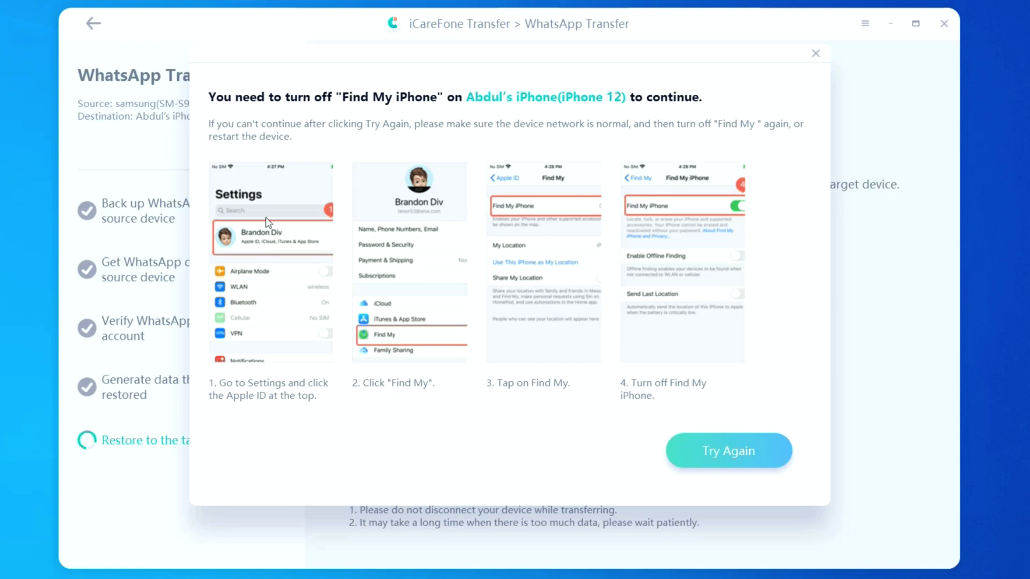
{"action": "left_click", "coordinate": [745, 460]}
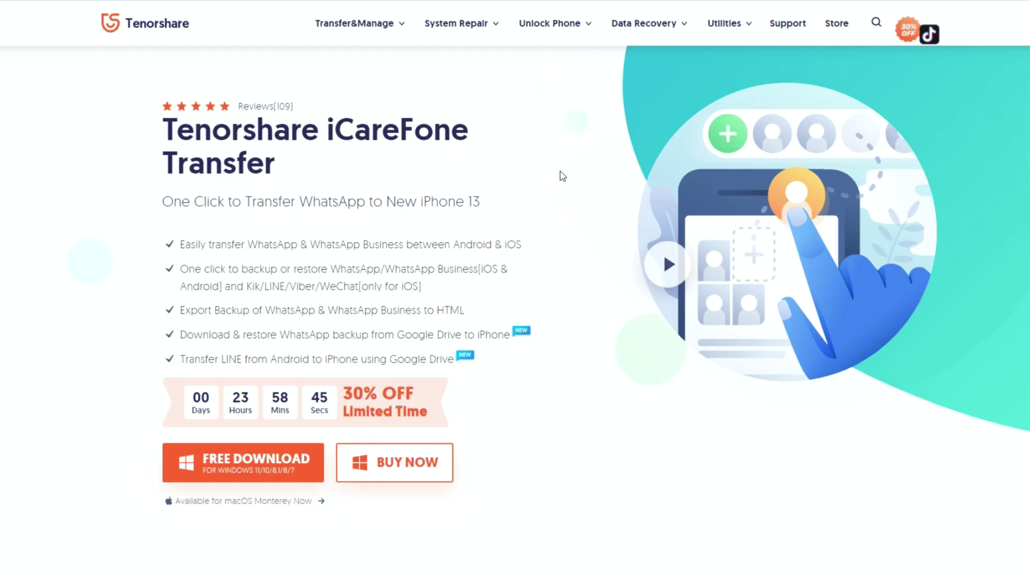
{"action": "scroll", "coordinate": [558, 172], "scroll_direction": "down", "scroll_amount": 2}
{"action": "scroll", "coordinate": [559, 175], "scroll_direction": "down", "scroll_amount": 2}
{"action": "scroll", "coordinate": [561, 223], "scroll_direction": "down", "scroll_amount": 2}
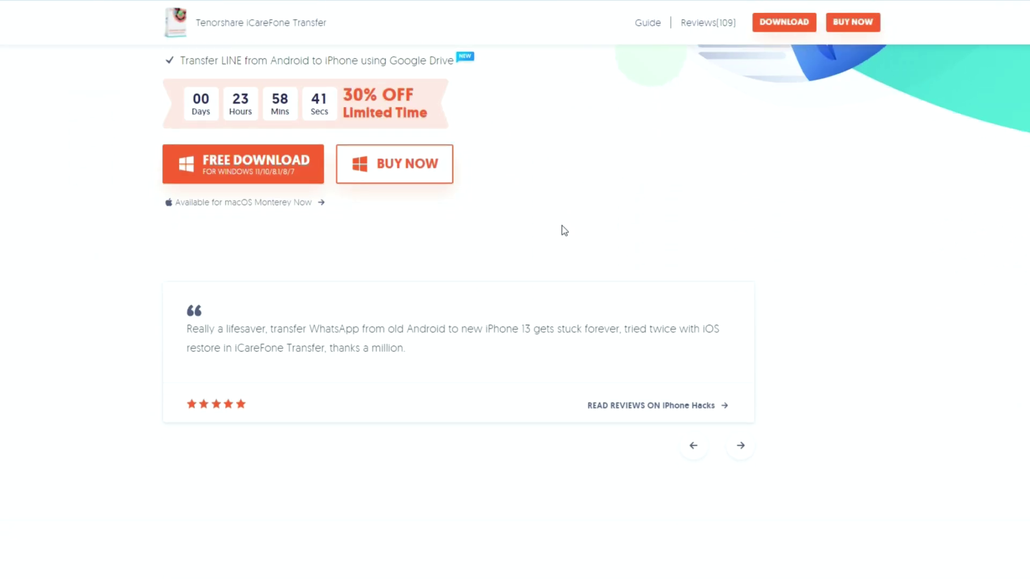
{"action": "scroll", "coordinate": [562, 230], "scroll_direction": "down", "scroll_amount": 3}
{"action": "scroll", "coordinate": [562, 231], "scroll_direction": "down", "scroll_amount": 2}
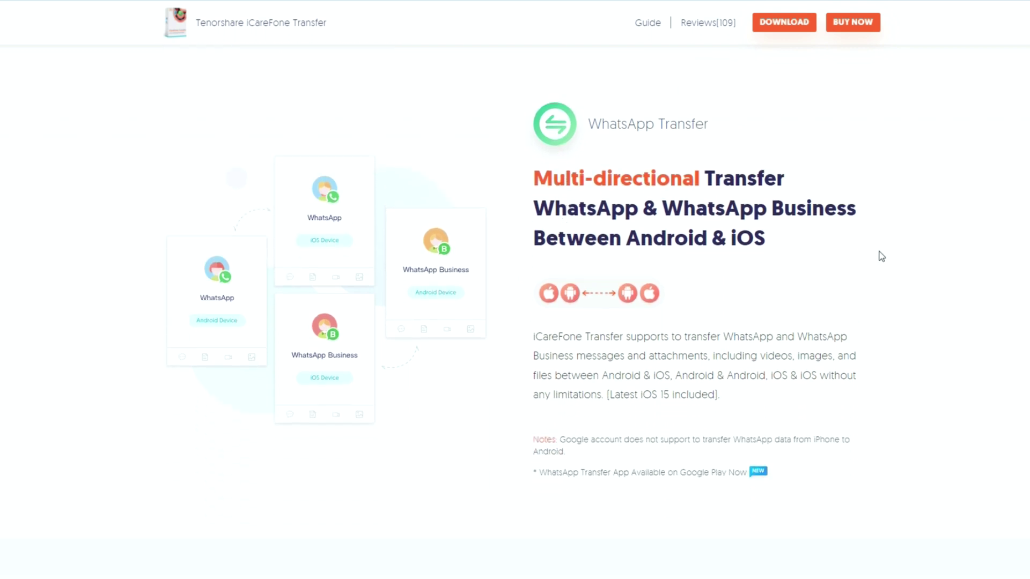
{"action": "scroll", "coordinate": [880, 256], "scroll_direction": "down", "scroll_amount": 1}
{"action": "scroll", "coordinate": [877, 258], "scroll_direction": "down", "scroll_amount": 3}
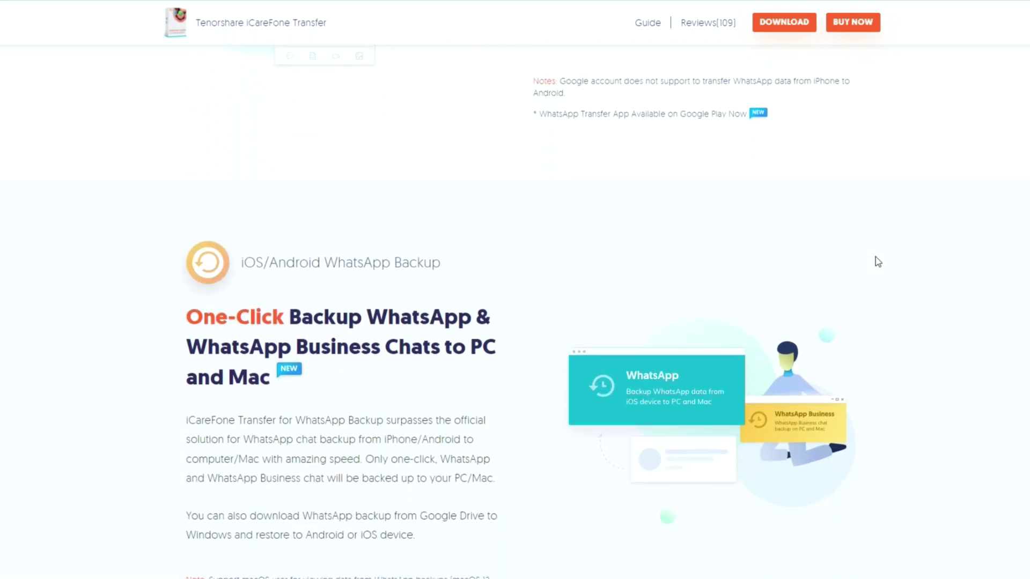
{"action": "scroll", "coordinate": [878, 261], "scroll_direction": "down", "scroll_amount": 3}
{"action": "scroll", "coordinate": [873, 265], "scroll_direction": "down", "scroll_amount": 2}
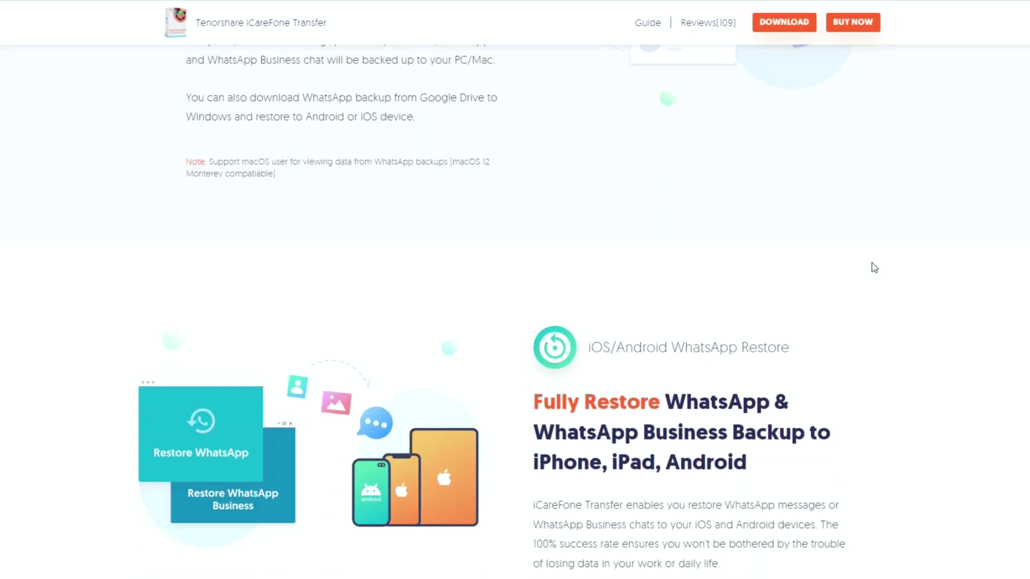
{"action": "scroll", "coordinate": [874, 267], "scroll_direction": "down", "scroll_amount": 1}
{"action": "scroll", "coordinate": [872, 268], "scroll_direction": "down", "scroll_amount": 1}
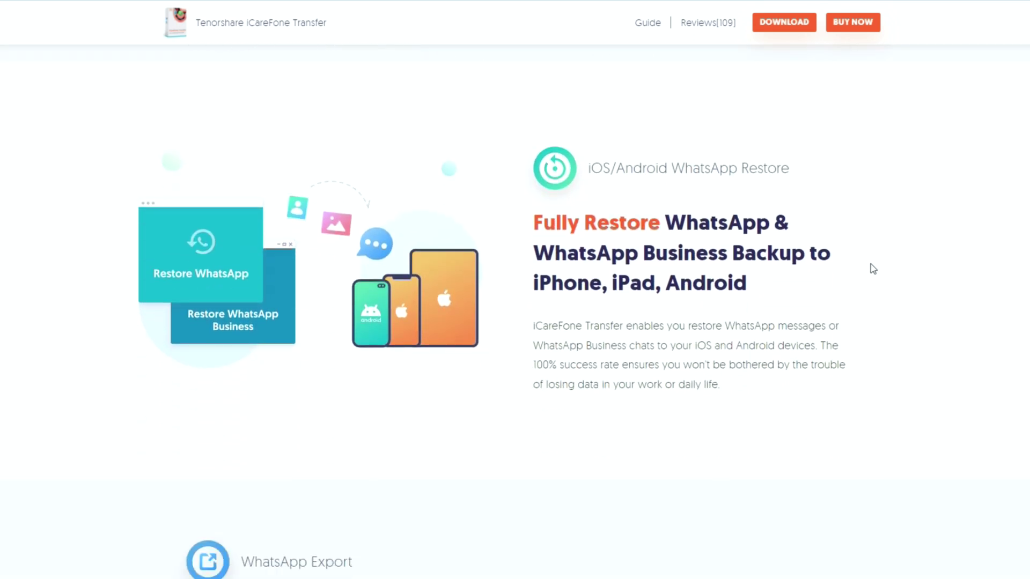